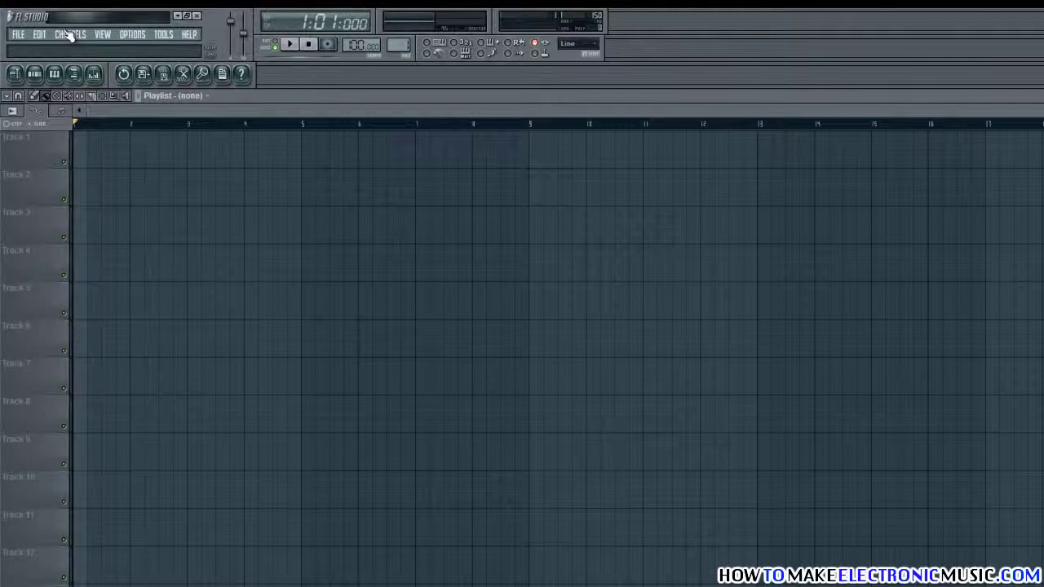
- Add a Fruity Granulizer channel to the project
click(70, 36)
mouse_move(81, 51)
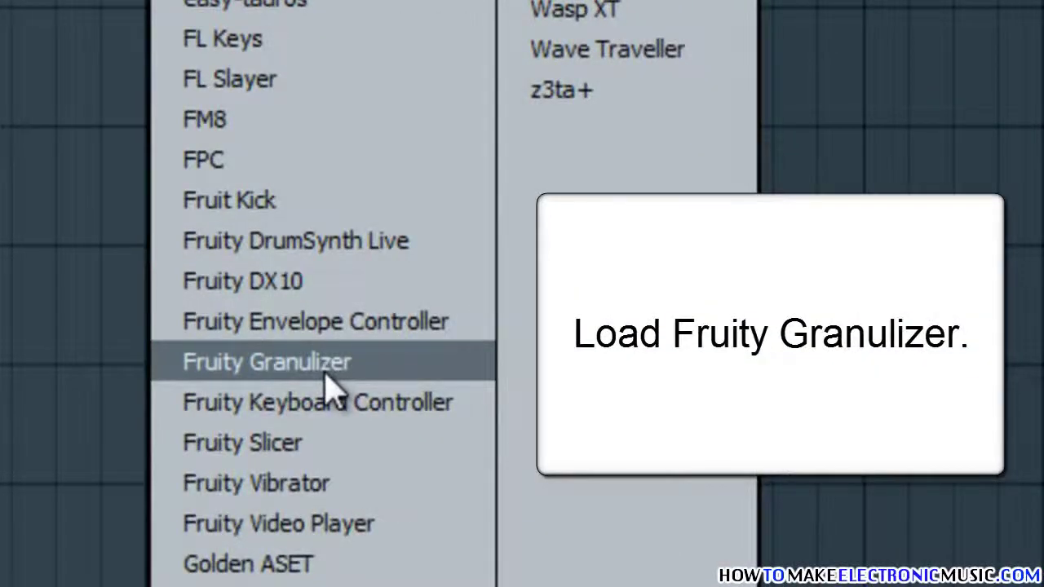
click(327, 374)
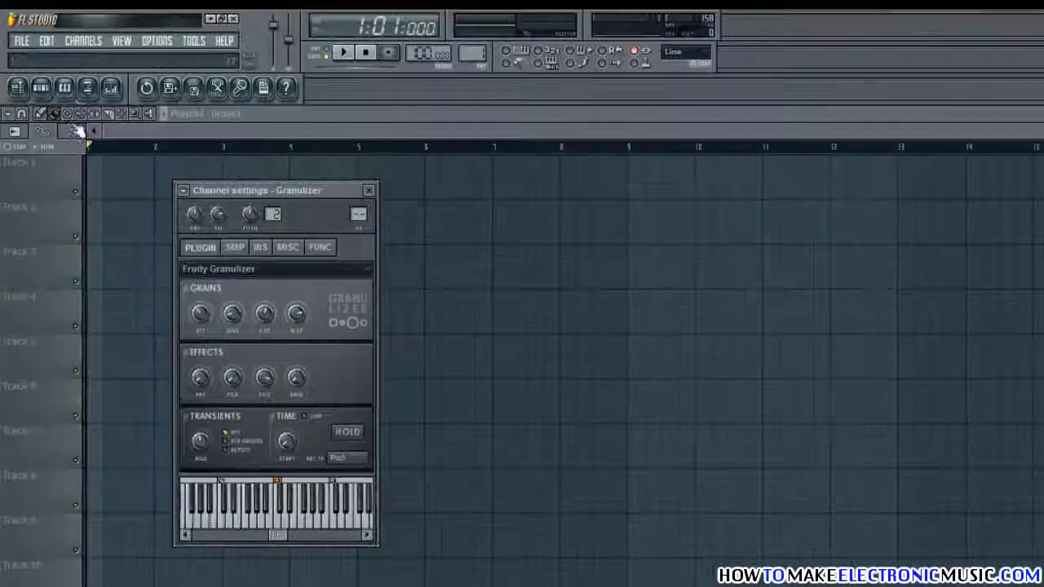
- Load the sample "dont take to long to heat up hard" from the browser into the Granulizer and close its channel settings
click(87, 87)
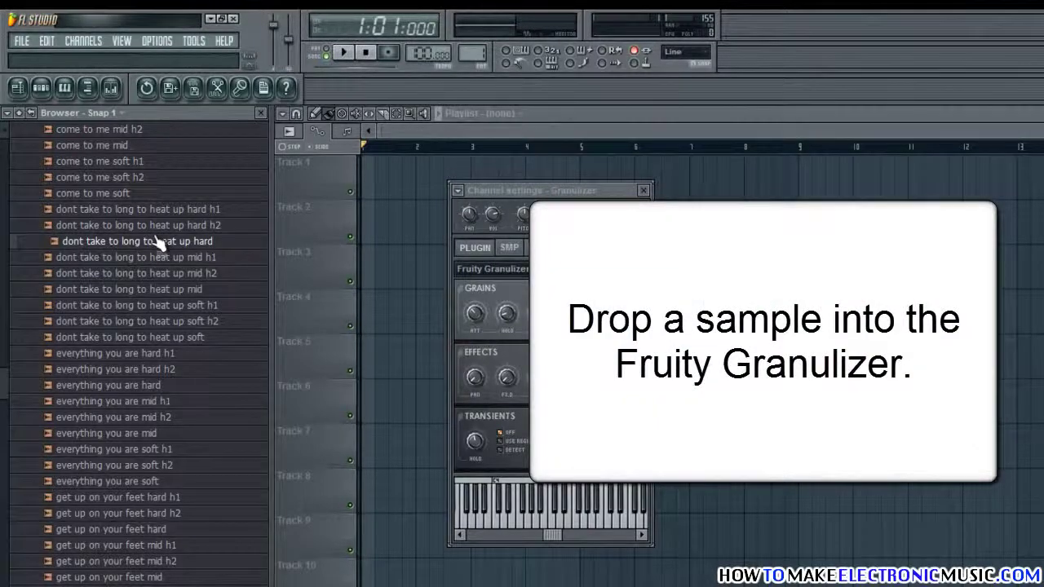
drag(159, 243, 475, 254)
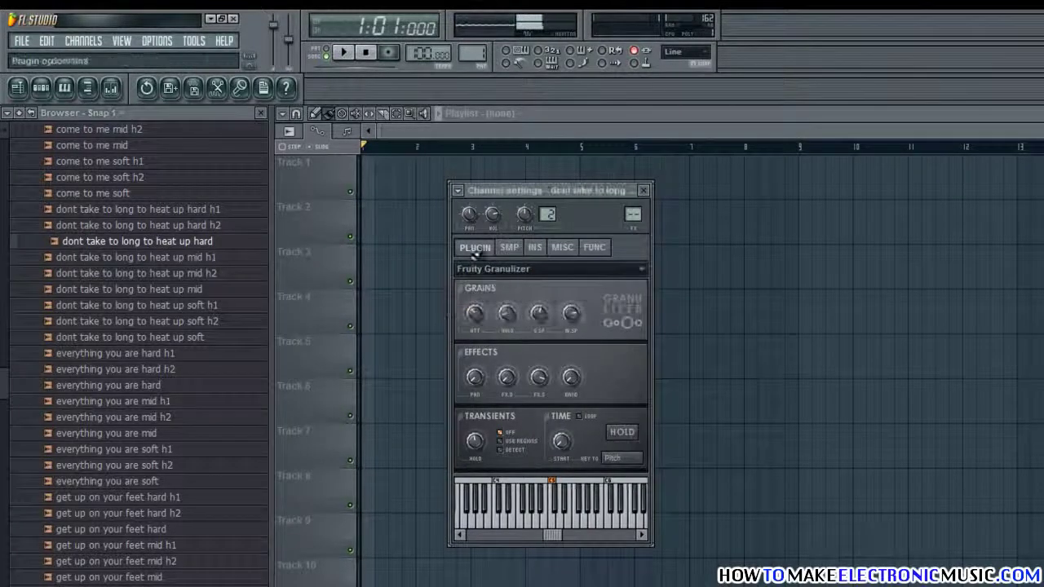
click(261, 112)
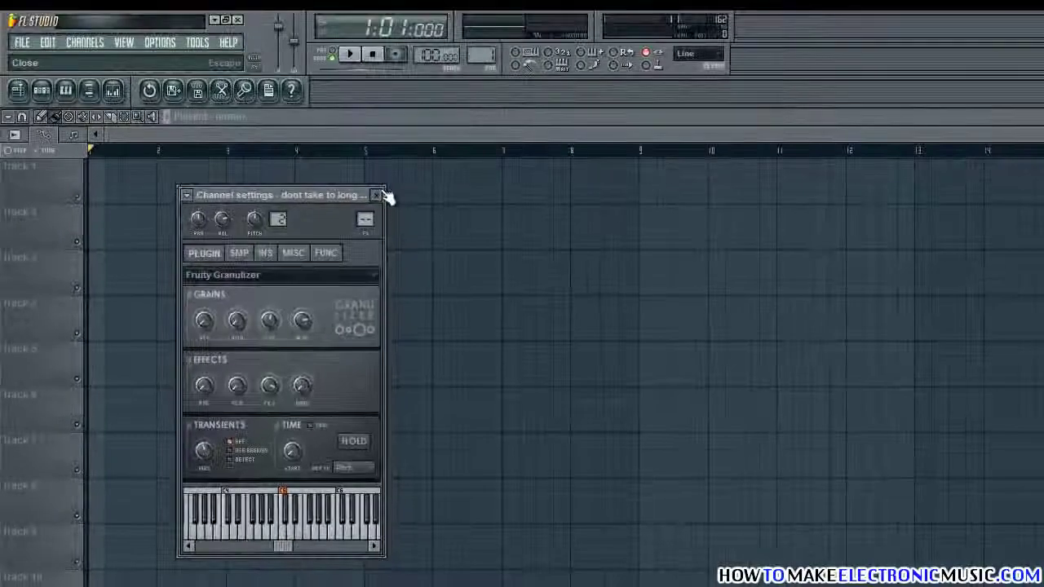
click(380, 195)
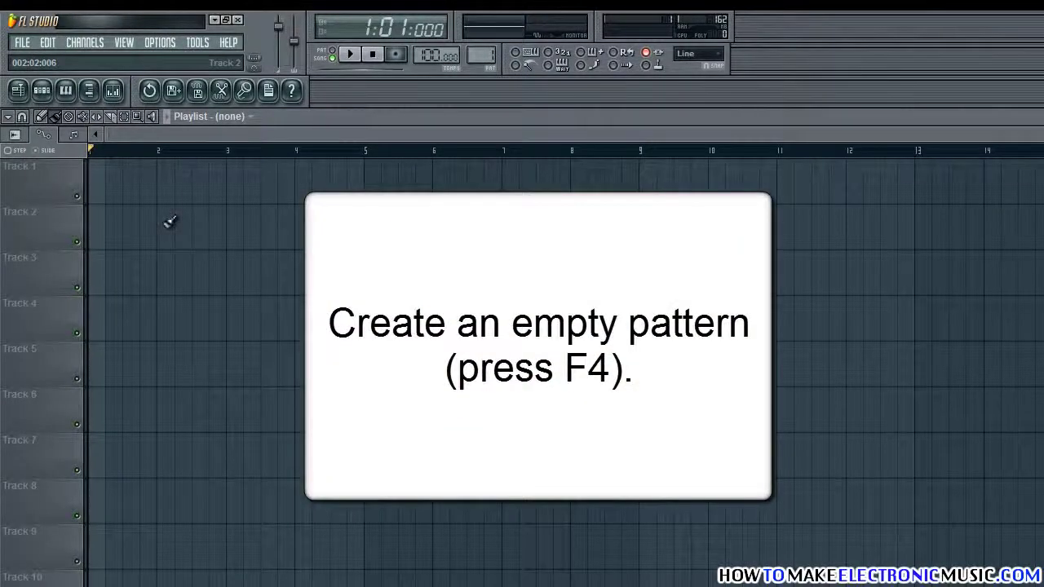
- Create a new empty pattern with its default name and place it at bar 1 of Track 1
key(F4)
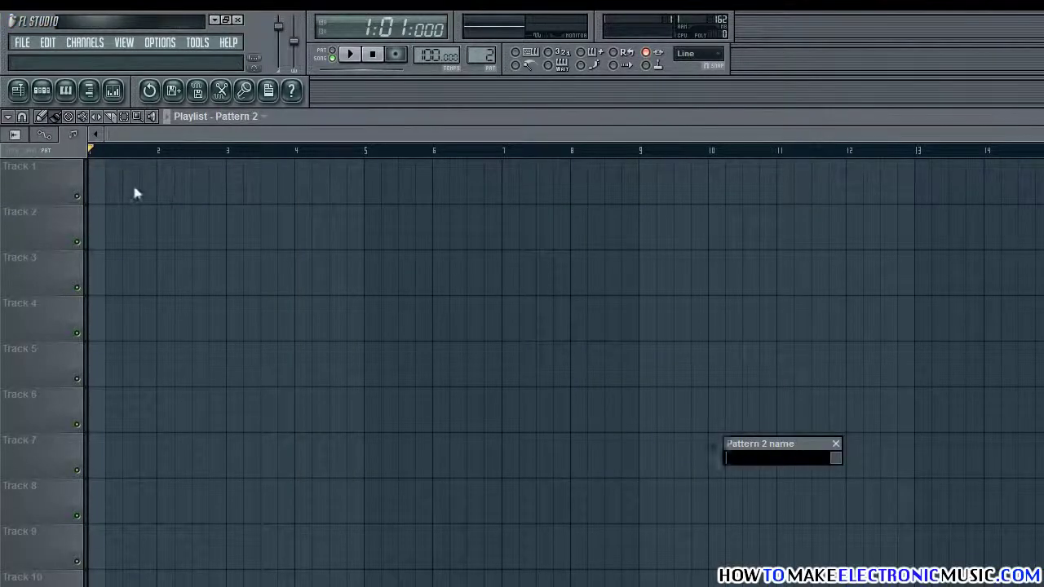
key(Return)
click(102, 178)
- In the Granulizer channel's piano roll, add a C5 note at the start and set its duration to 16 bars
key(F6)
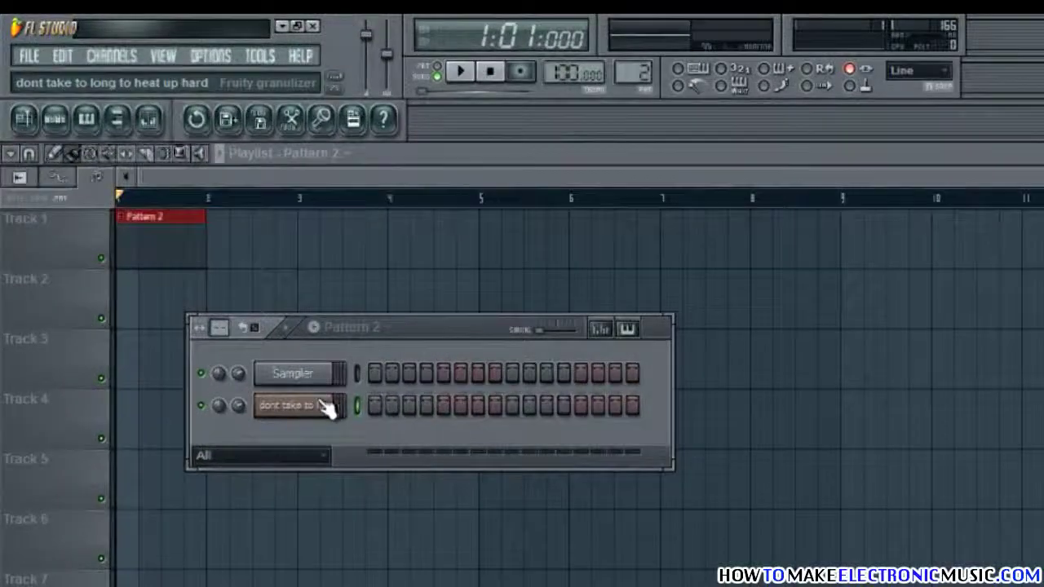
right_click(313, 385)
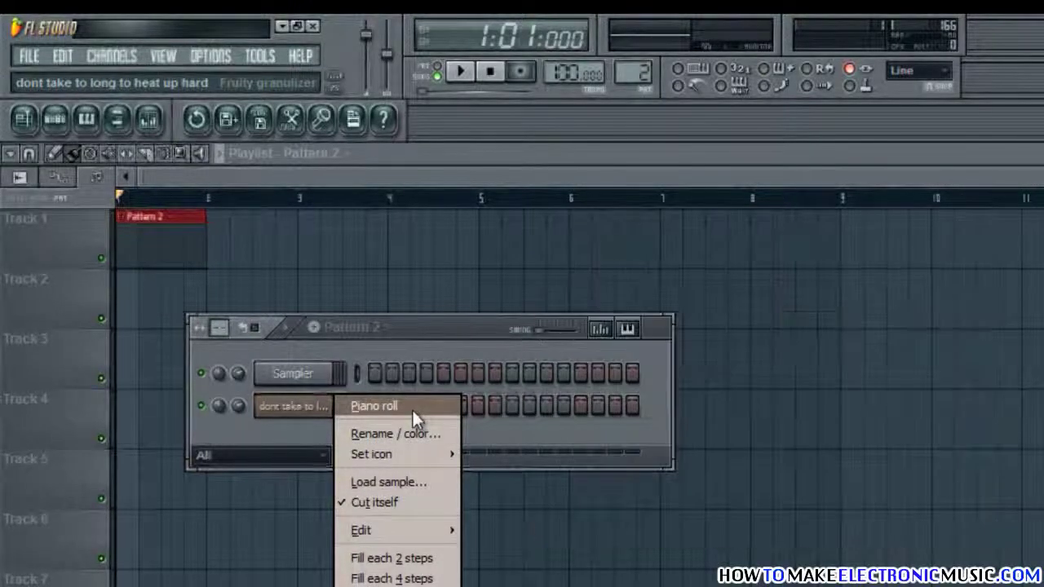
click(412, 411)
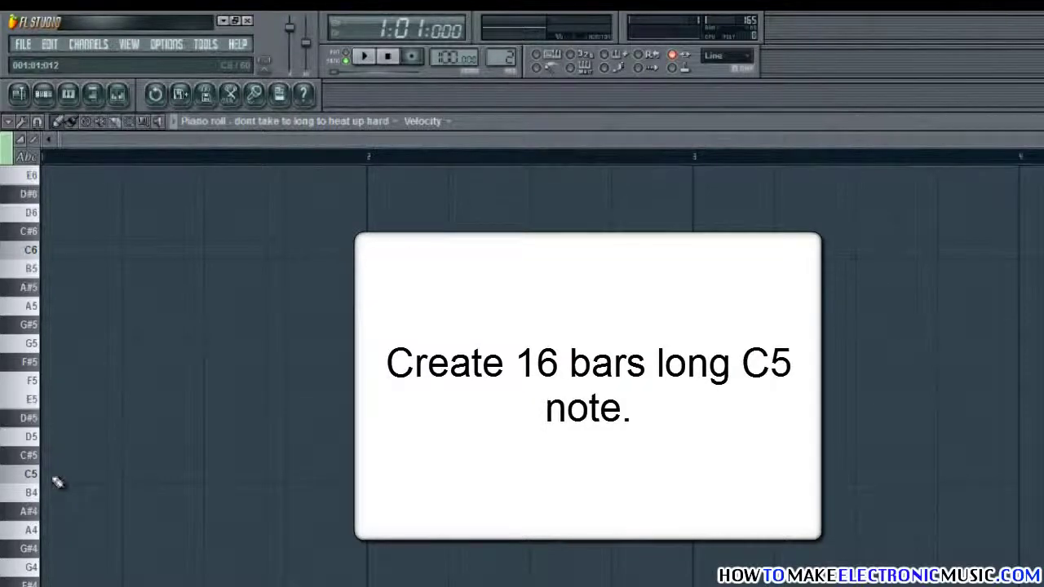
click(57, 479)
double_click(59, 473)
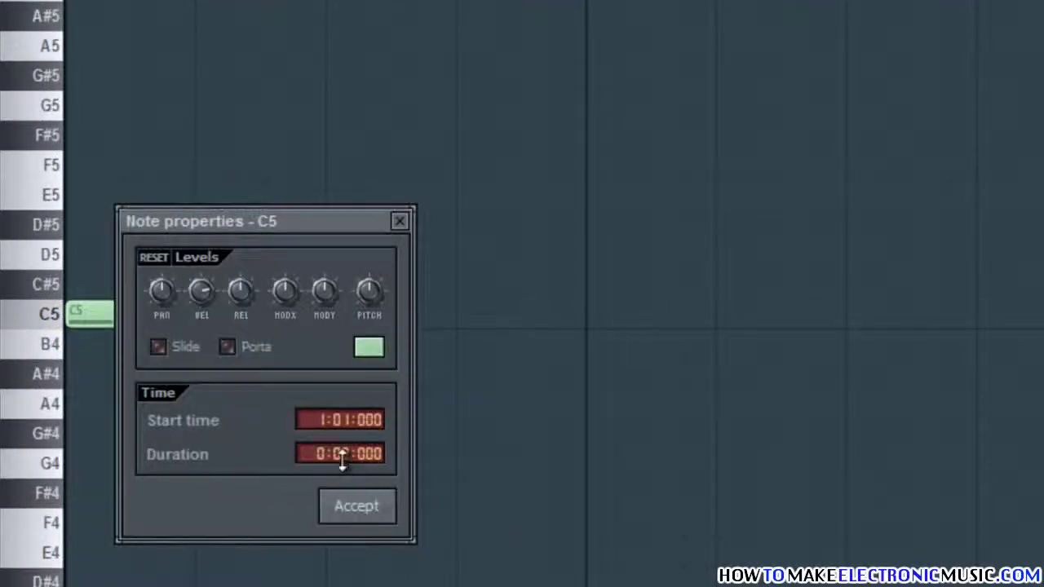
drag(322, 453, 320, 385)
click(356, 505)
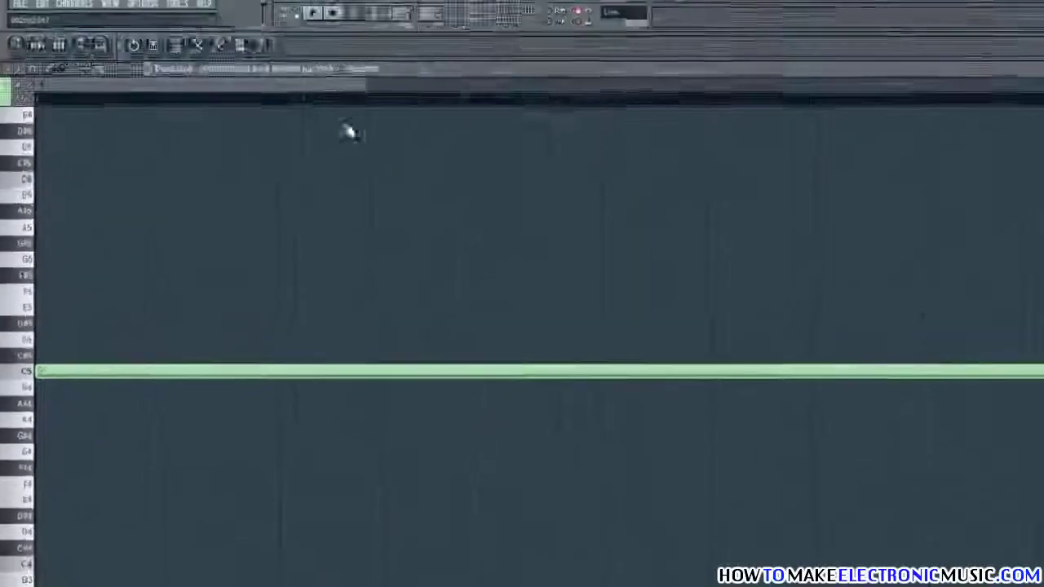
- Make a 16-bar time selection in the playlist, from bar 1 to the end of the pattern clip
scroll(114, 375, down, 2)
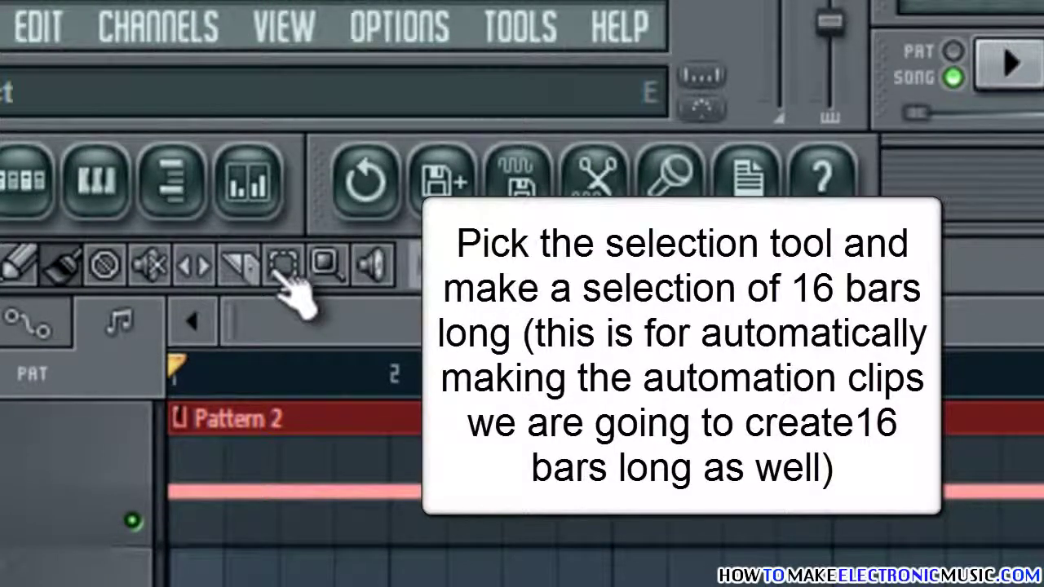
click(281, 270)
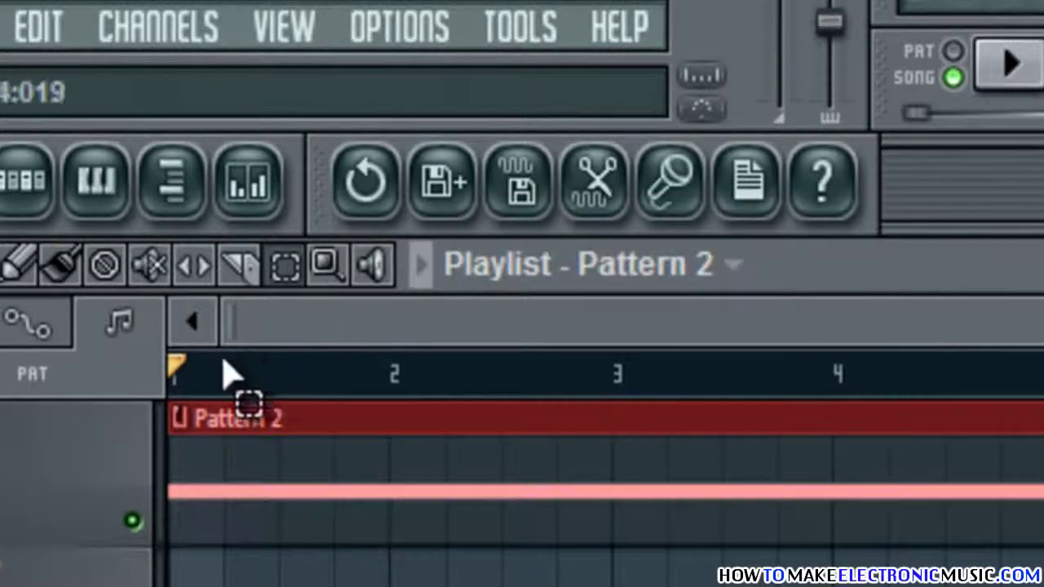
drag(178, 374, 1035, 133)
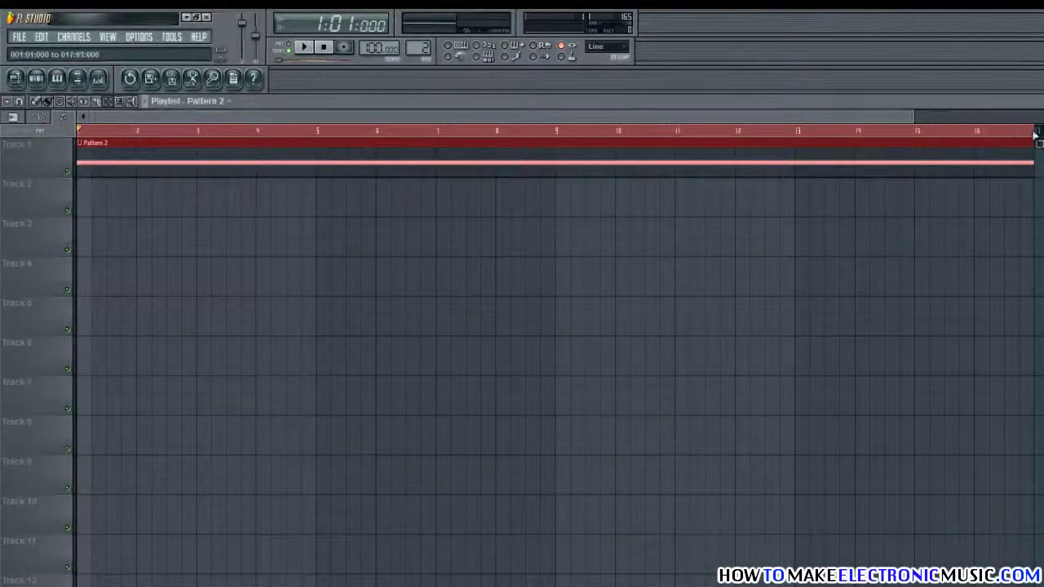
- Create automation clips for the Granulizer's W.SP, grain HOLD and effects PAN knobs, and close the channel settings
click(36, 77)
click(184, 263)
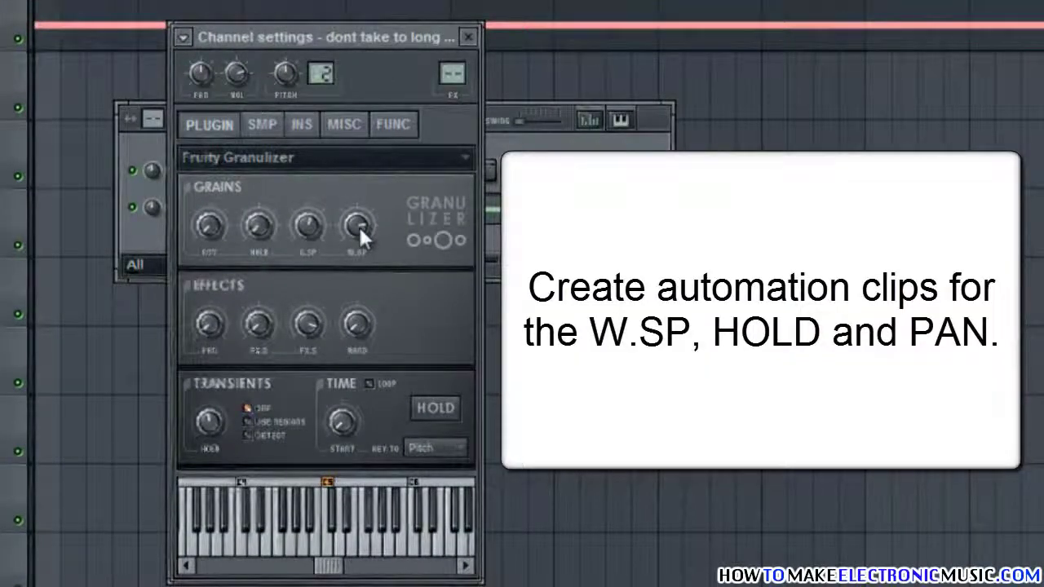
right_click(359, 226)
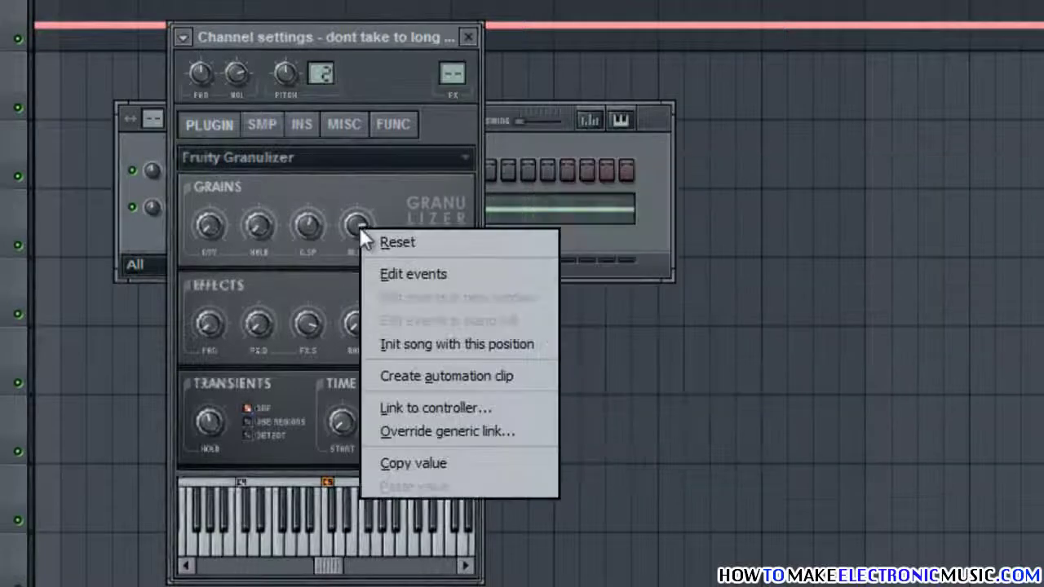
click(477, 374)
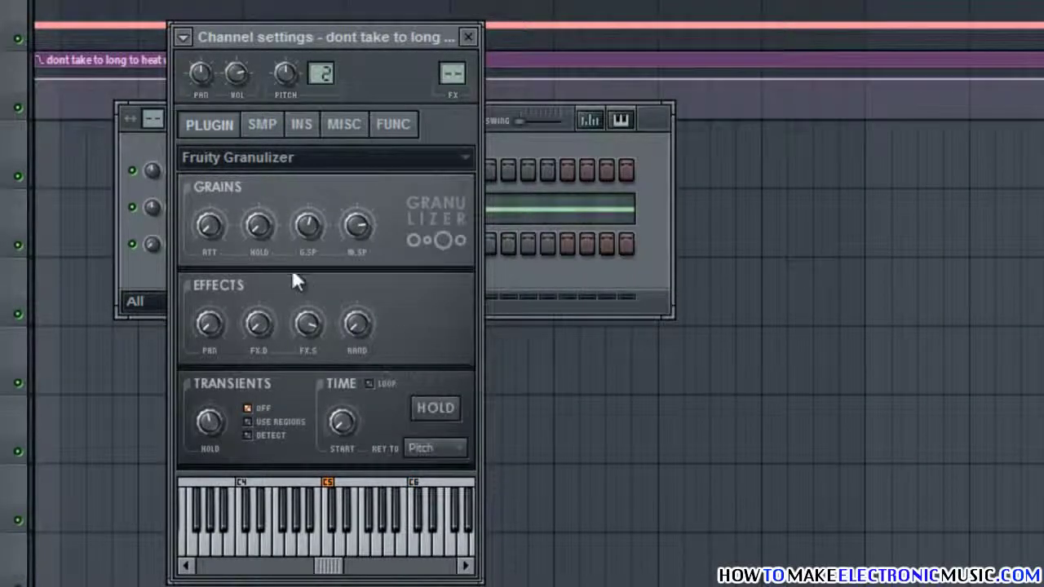
right_click(260, 231)
click(361, 374)
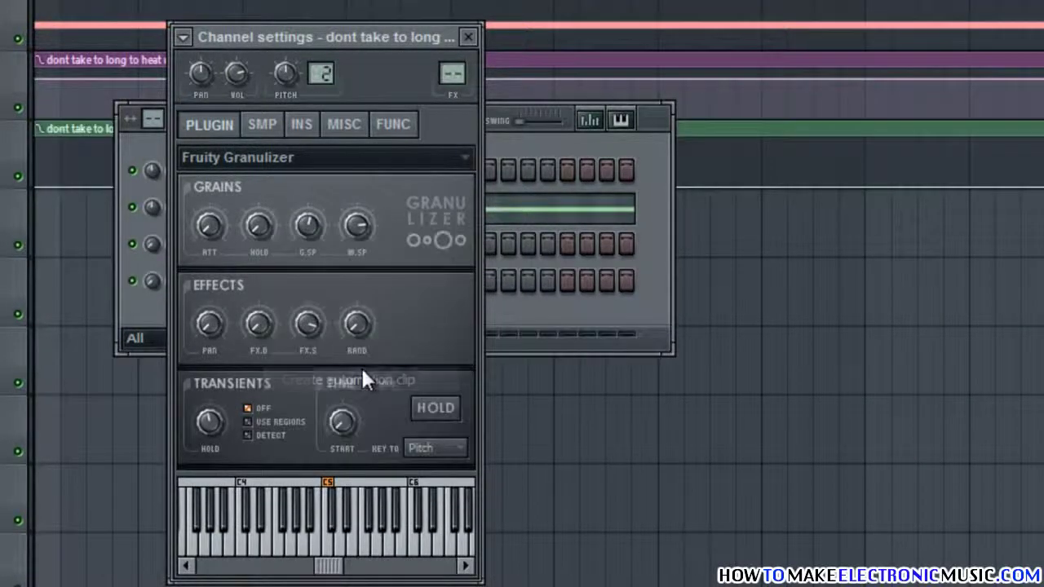
right_click(212, 327)
click(314, 476)
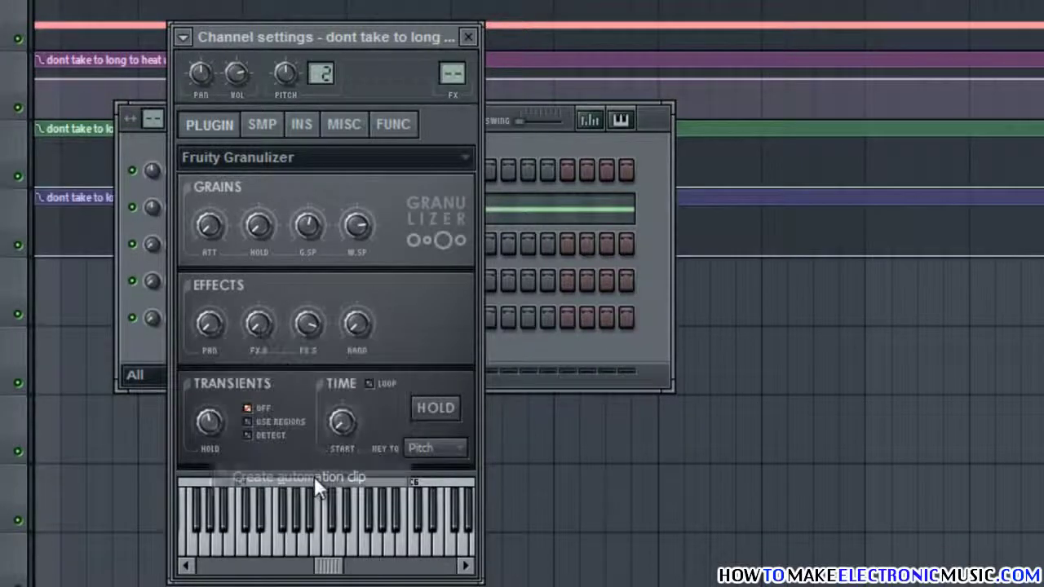
click(468, 37)
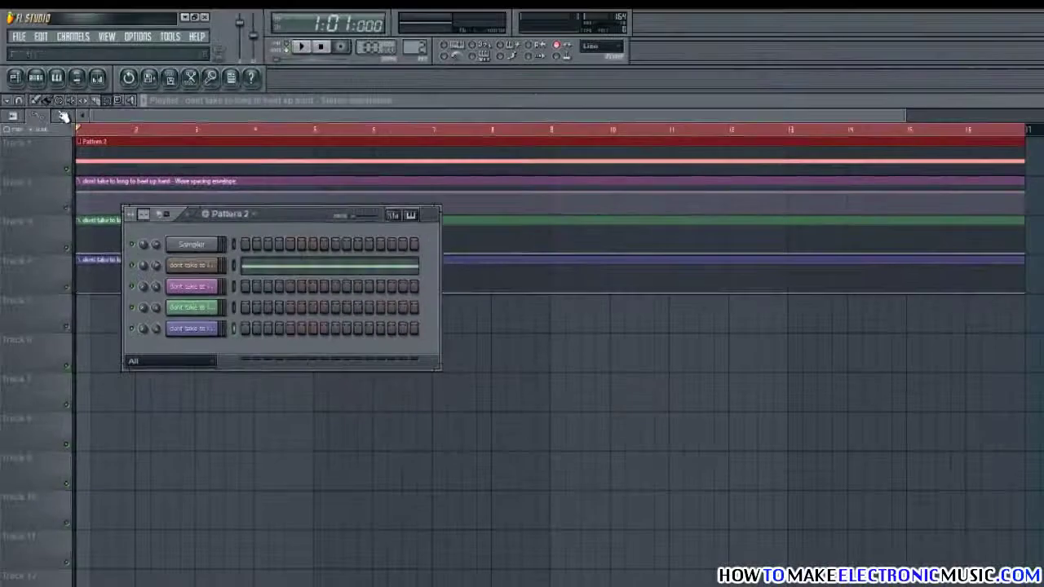
- With the draw tool, add a control point to the Wave spacing envelope on Track 2 at about 1:05:000
click(39, 102)
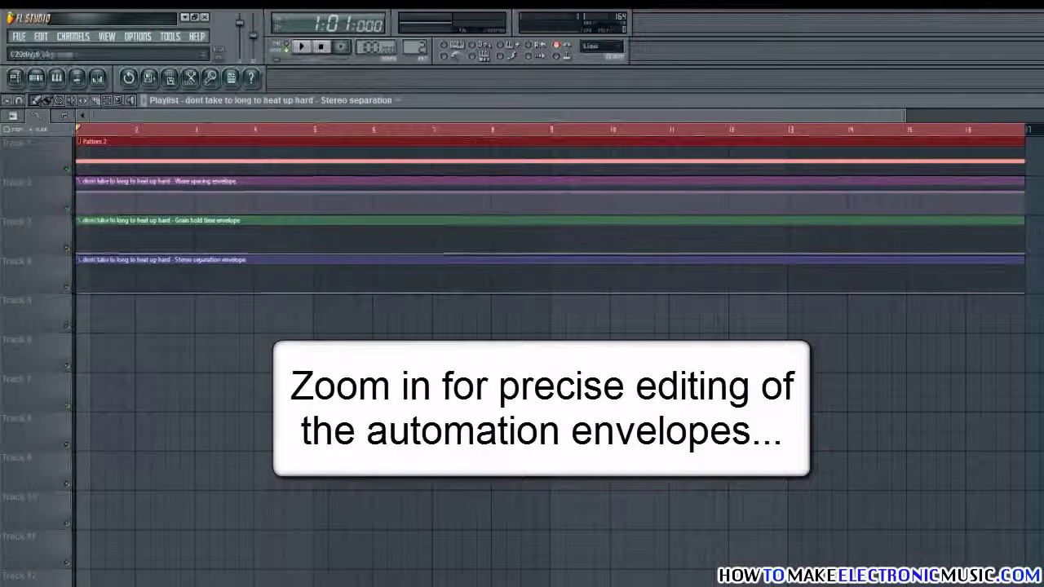
scroll(551, 351, up, 5)
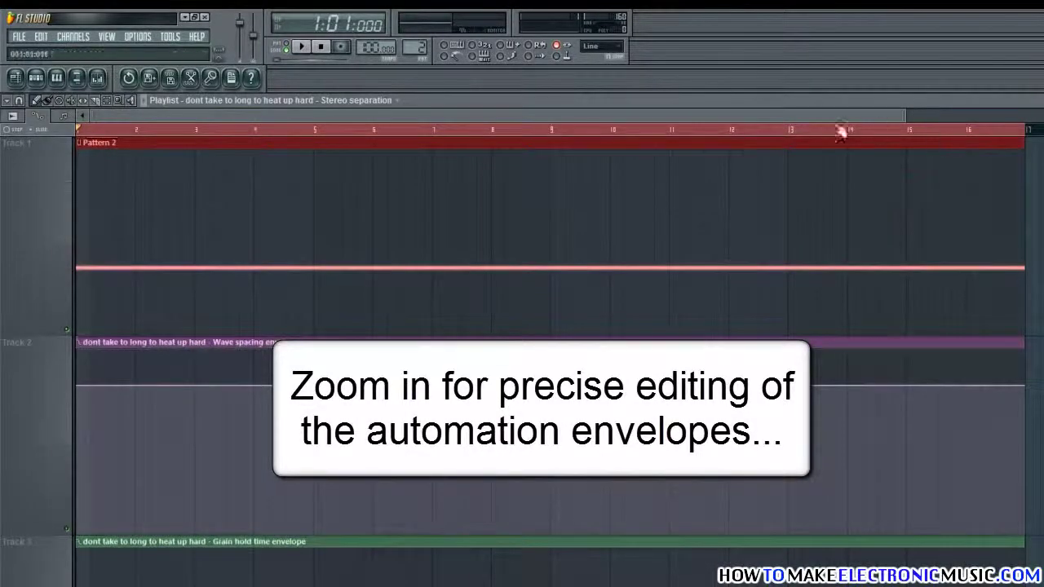
drag(907, 114, 295, 115)
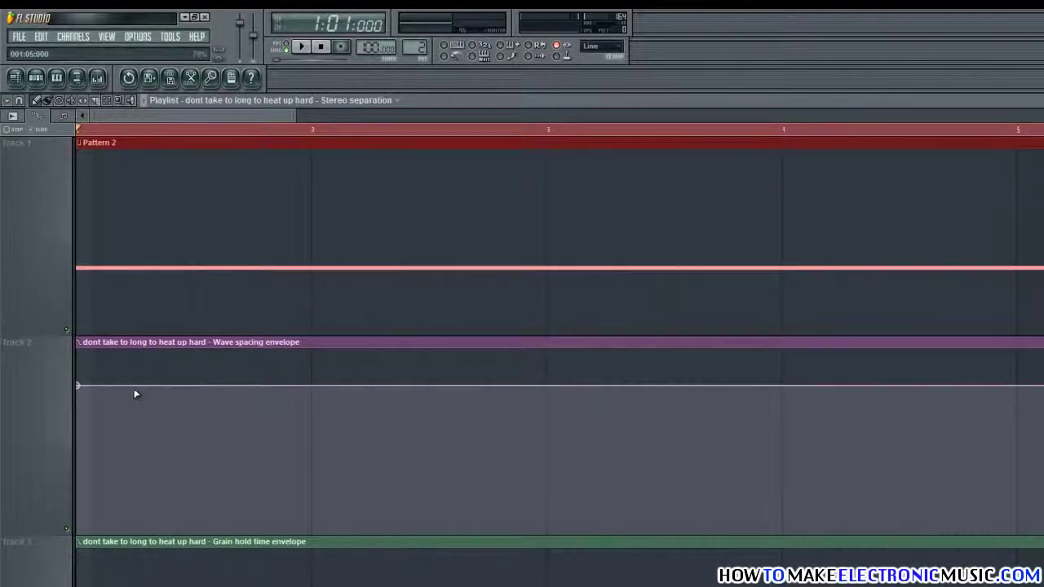
right_click(135, 388)
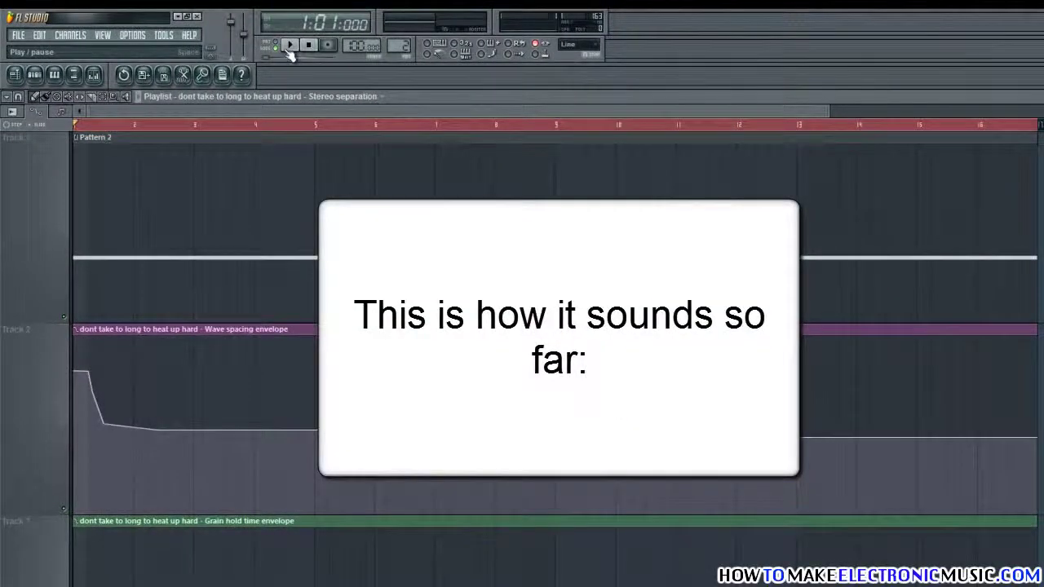
- Play the arrangement to hear the Wave spacing automation, and stop playback
click(289, 46)
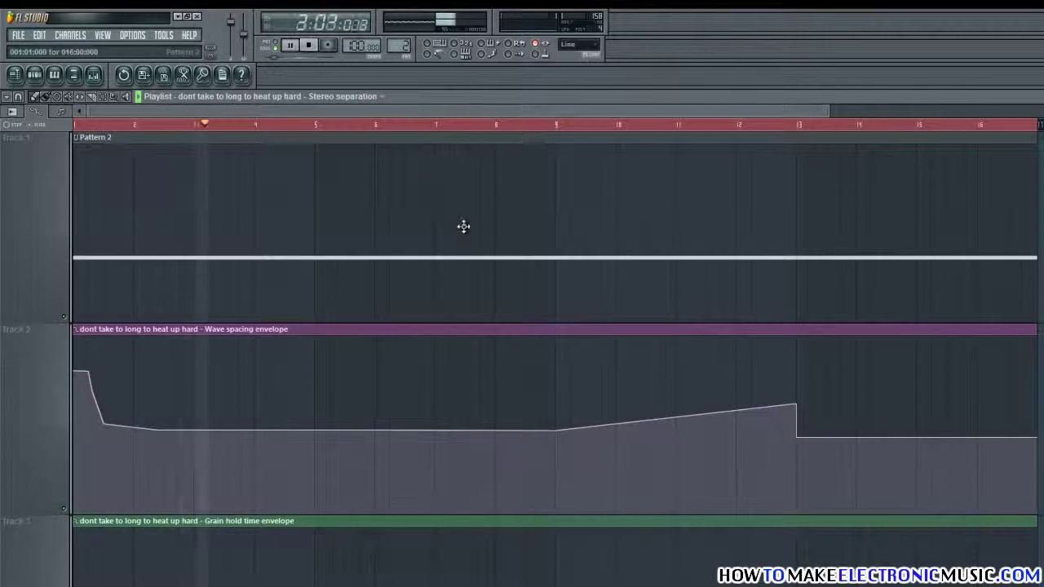
scroll(463, 226, down, 1)
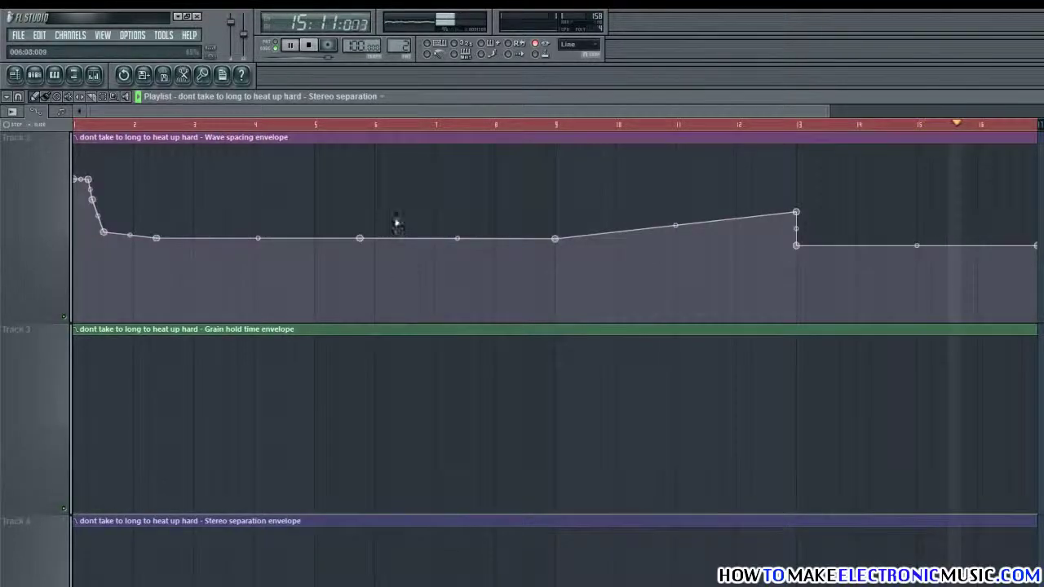
click(312, 45)
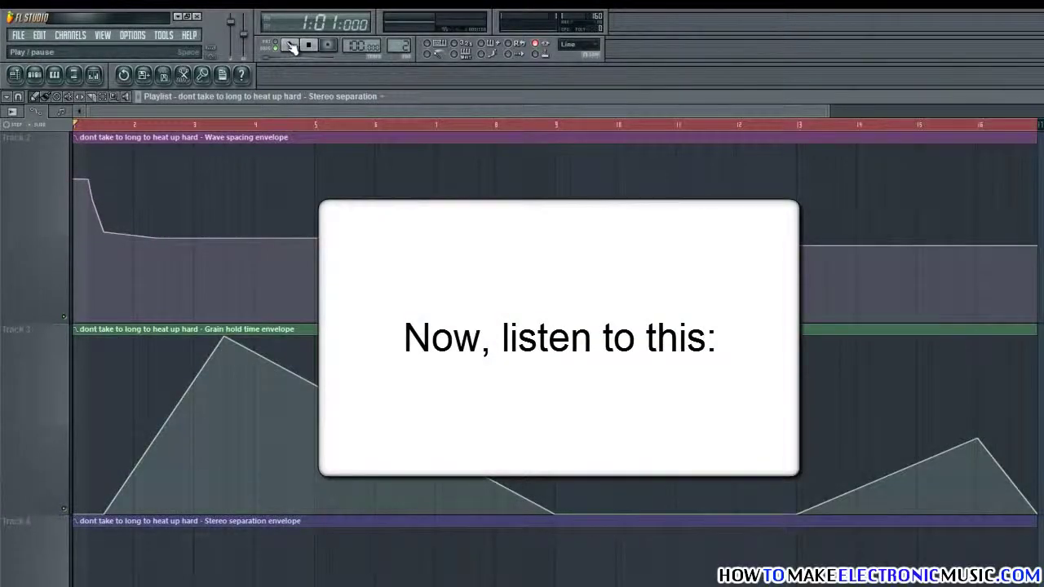
- Listen to the arrangement with the shaped Grain hold time envelope added, and stop playback
click(291, 46)
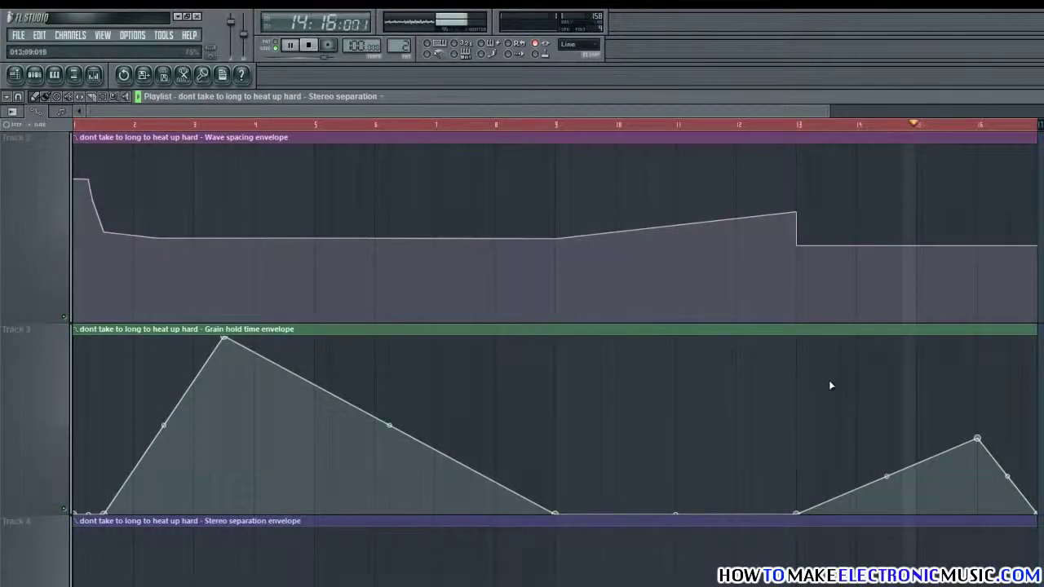
click(309, 45)
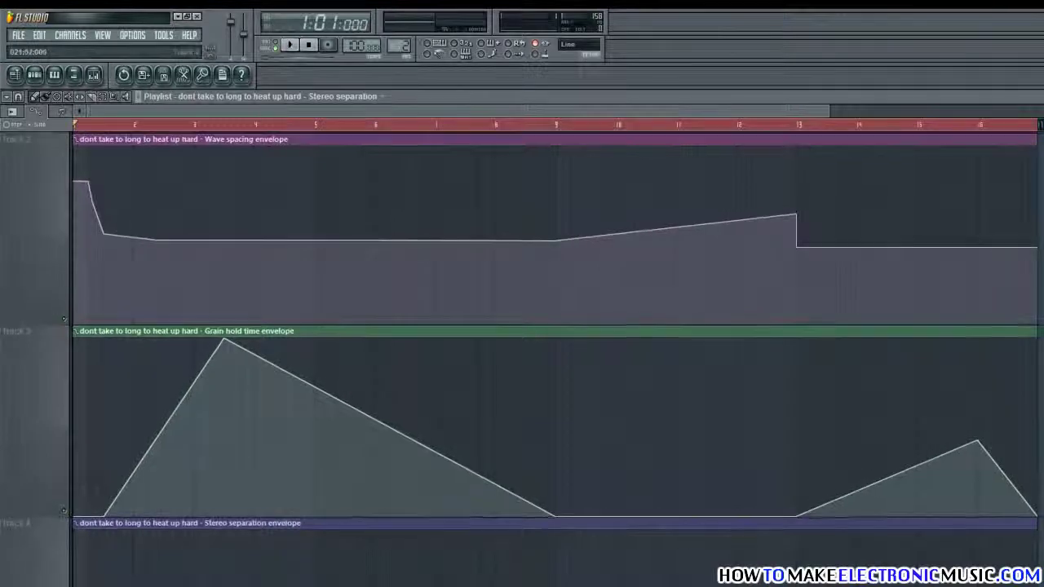
- Shape the Stereo separation envelope with a 0% point at bar 13 and a rise to 100% at the end of bar 16
scroll(555, 326, down, 1)
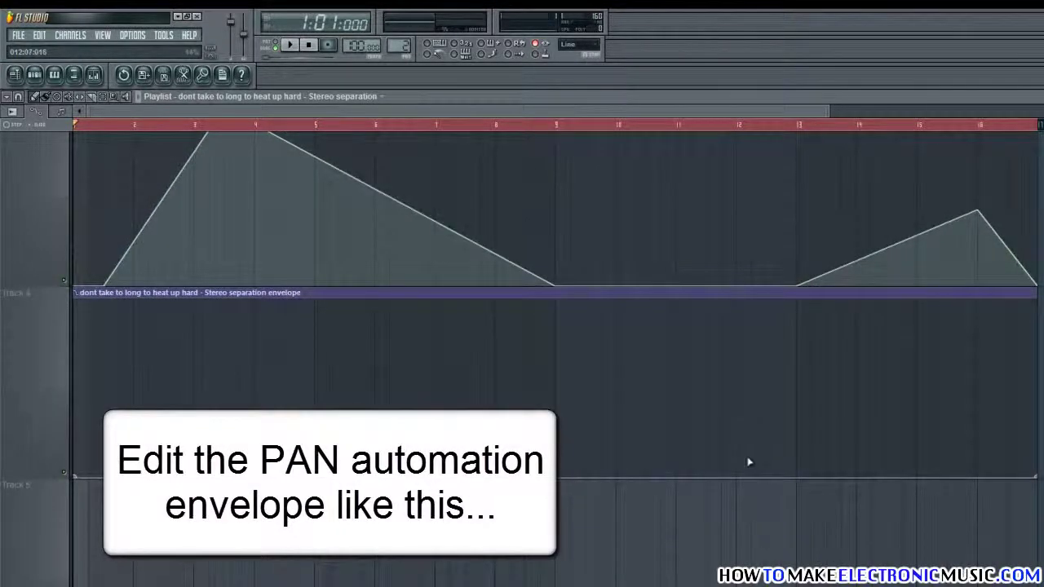
drag(738, 460, 740, 485)
drag(1038, 477, 1037, 292)
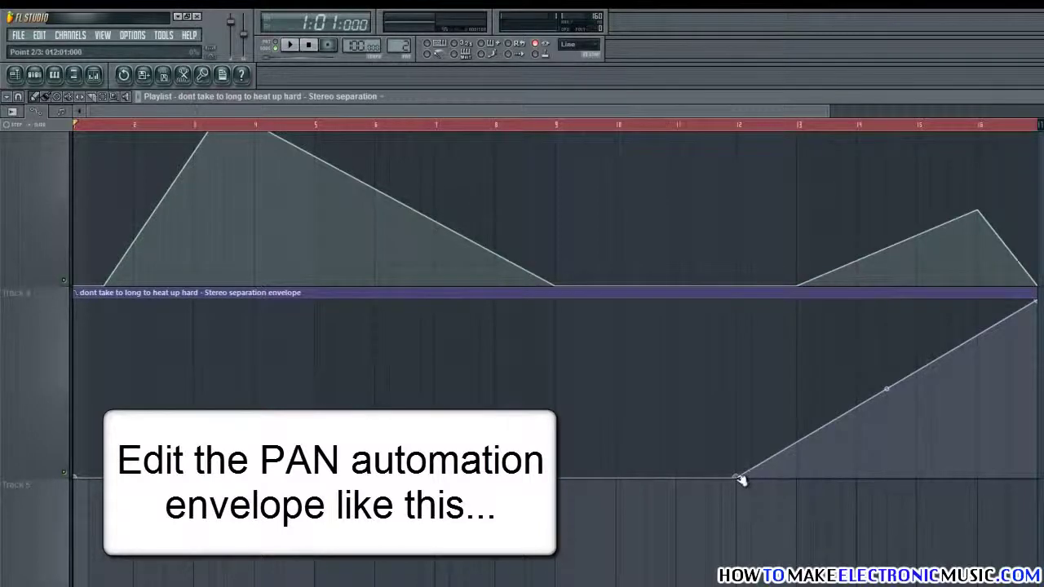
drag(737, 478, 796, 478)
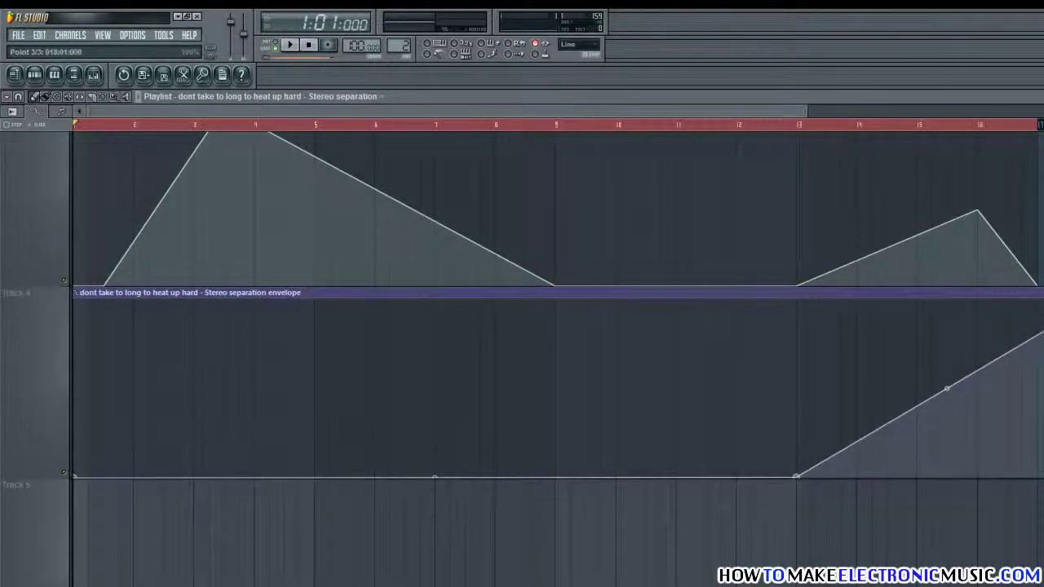
drag(1043, 302, 1036, 302)
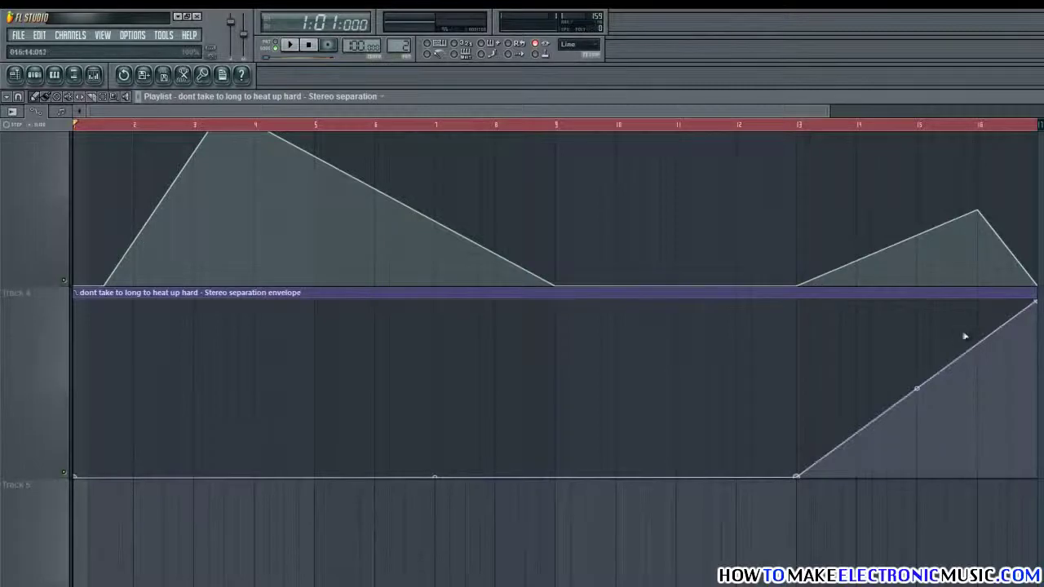
- Review all three automation envelopes together, play the complete 16-bar arrangement and stop playback
scroll(617, 367, up, 3)
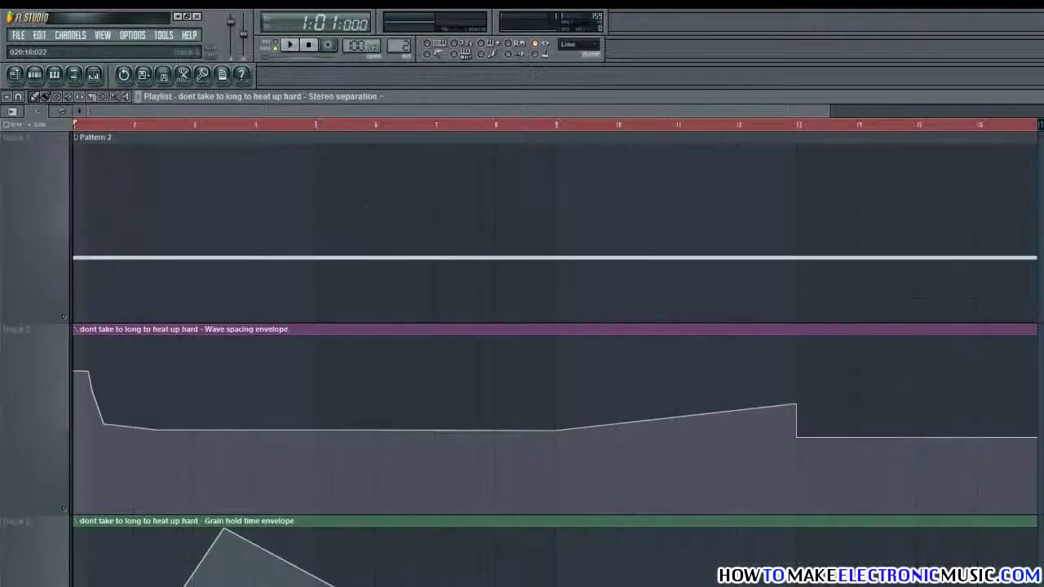
scroll(51, 199, down, 4)
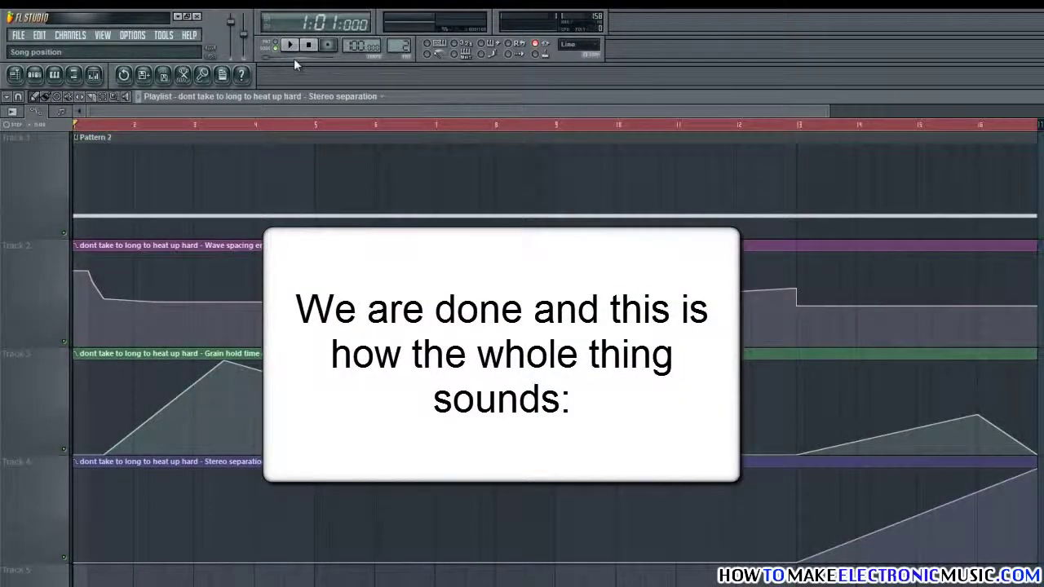
click(293, 45)
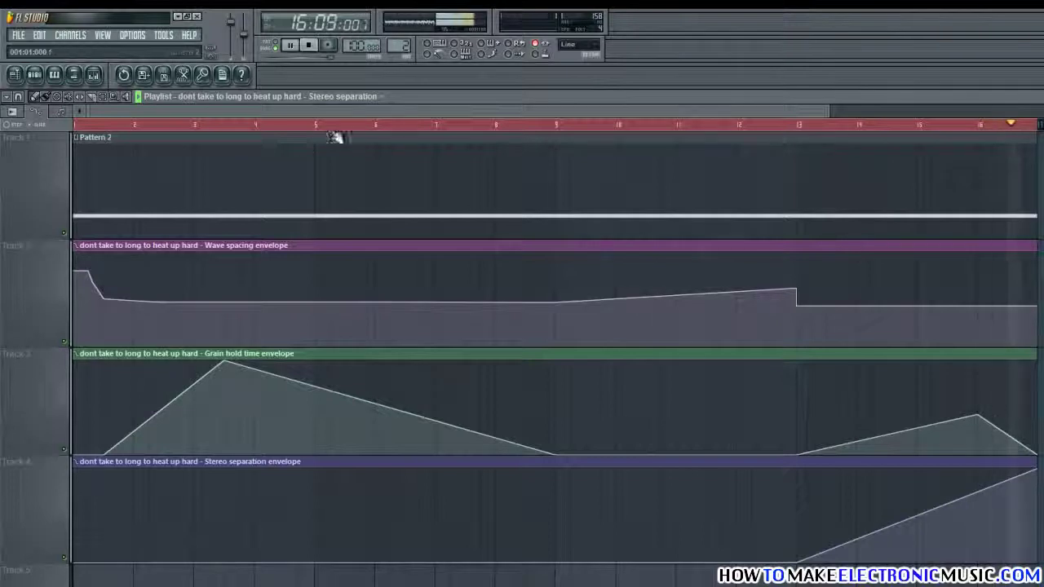
click(312, 46)
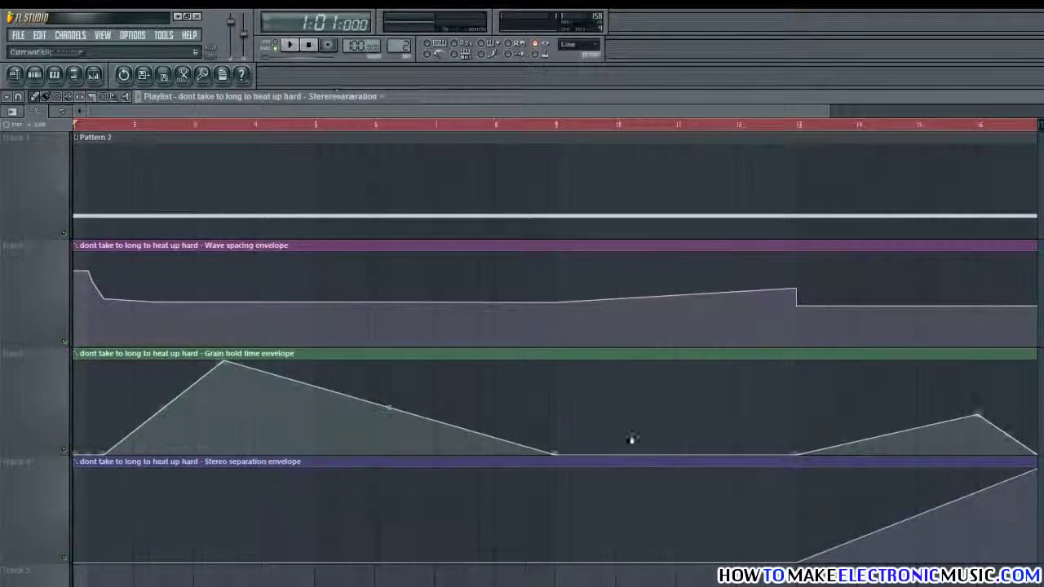